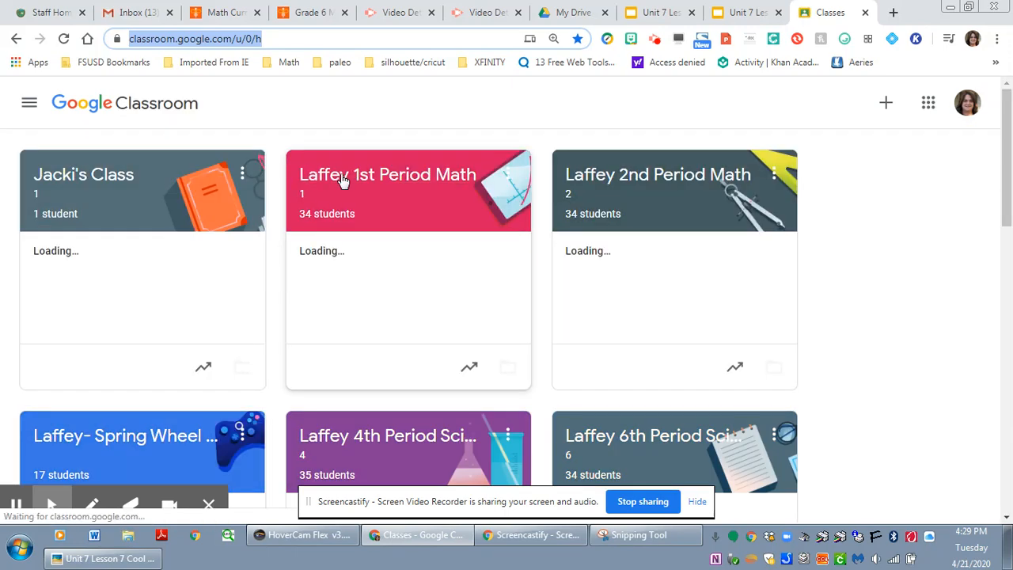
Create a new assignment titled "Unit 7 Lesson 7" in the 1st Period Math class
left_click(342, 176)
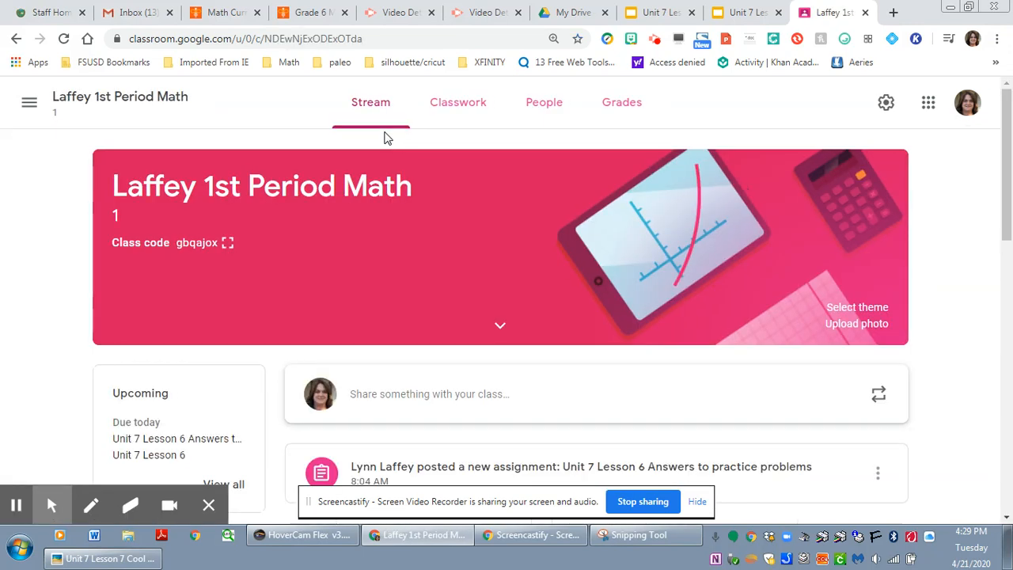
left_click(456, 112)
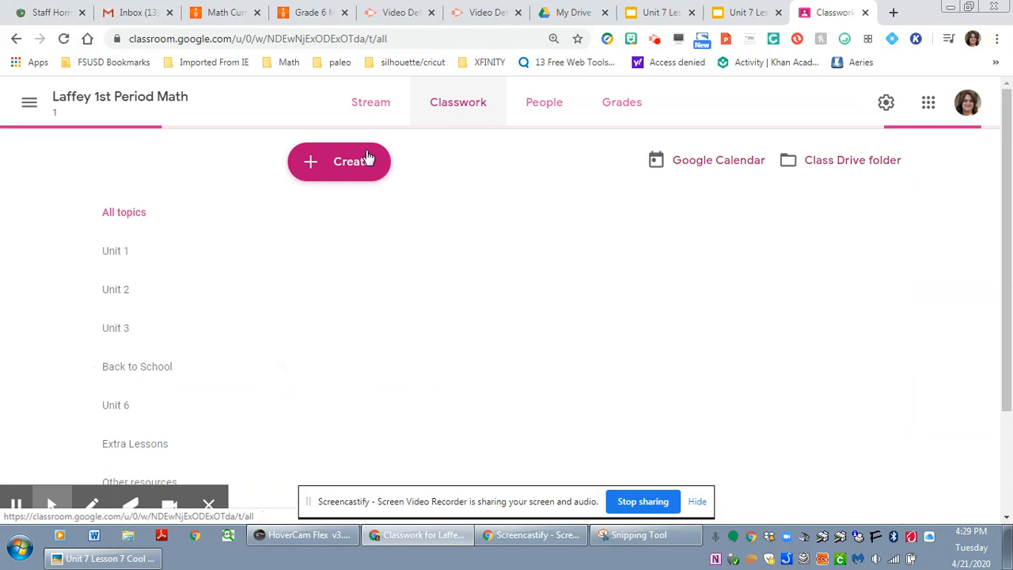
left_click(361, 161)
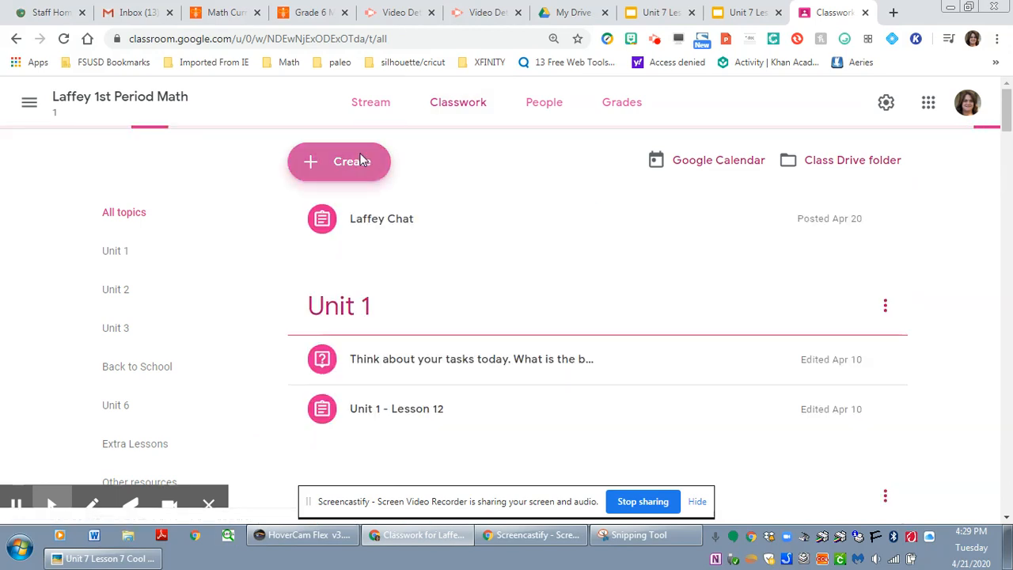
left_click(360, 207)
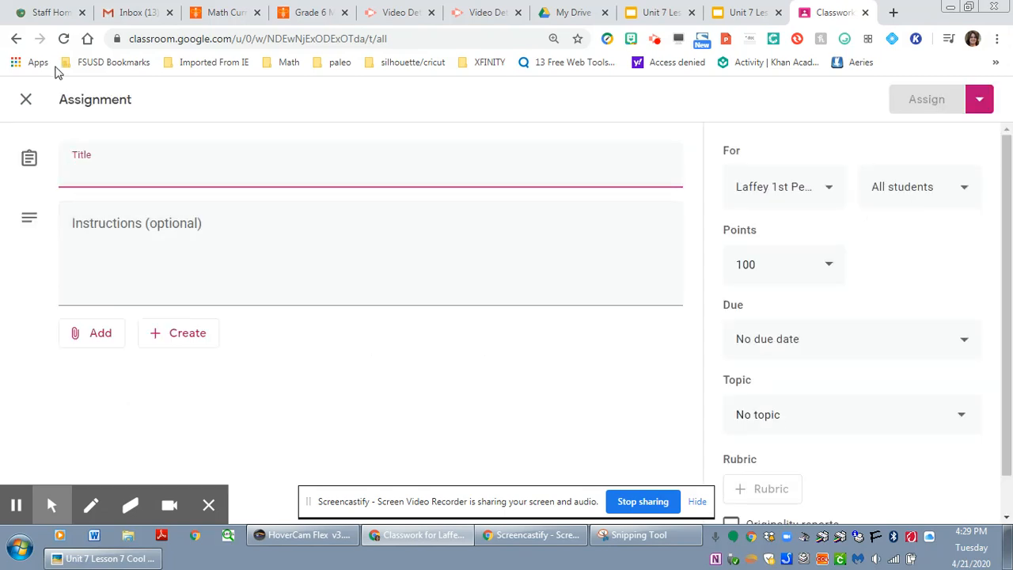
type("Unit 7 Lesson 7")
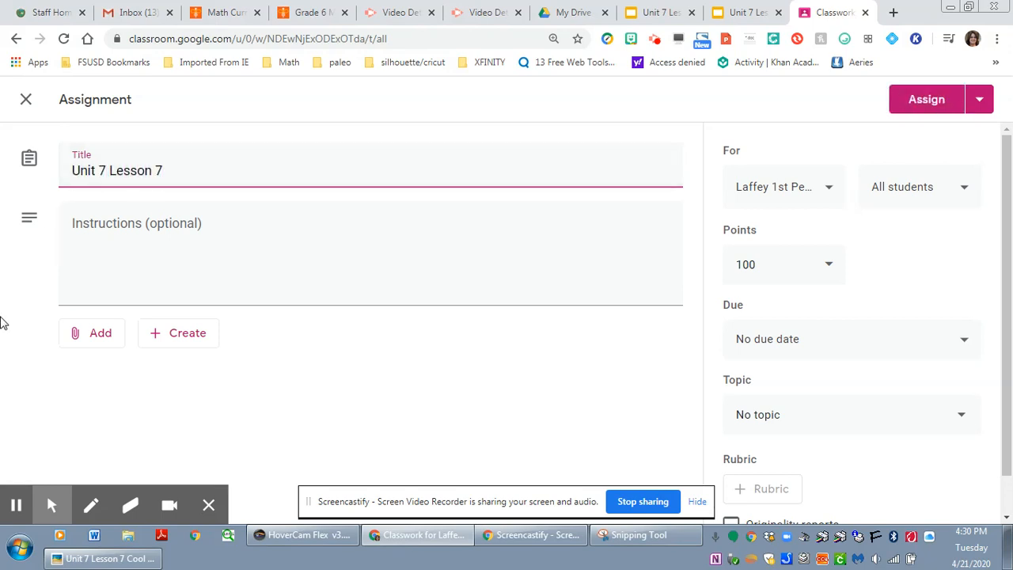
Start a YouTube attachment for the assignment, and on YouTube copy the link of the uploaded Unit 7 Lesson 7 video
left_click(90, 338)
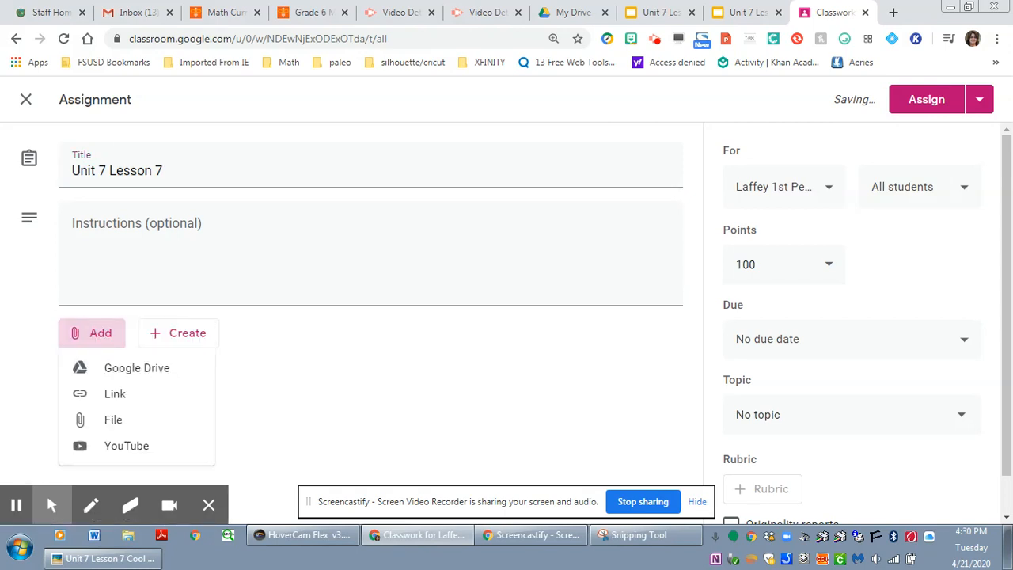
left_click(161, 446)
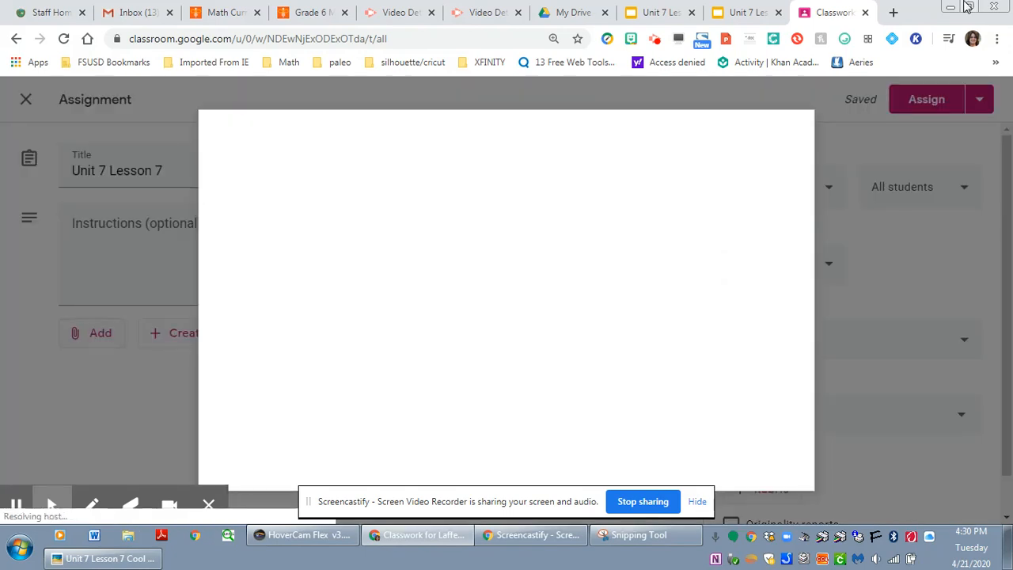
left_click(895, 14)
type("you")
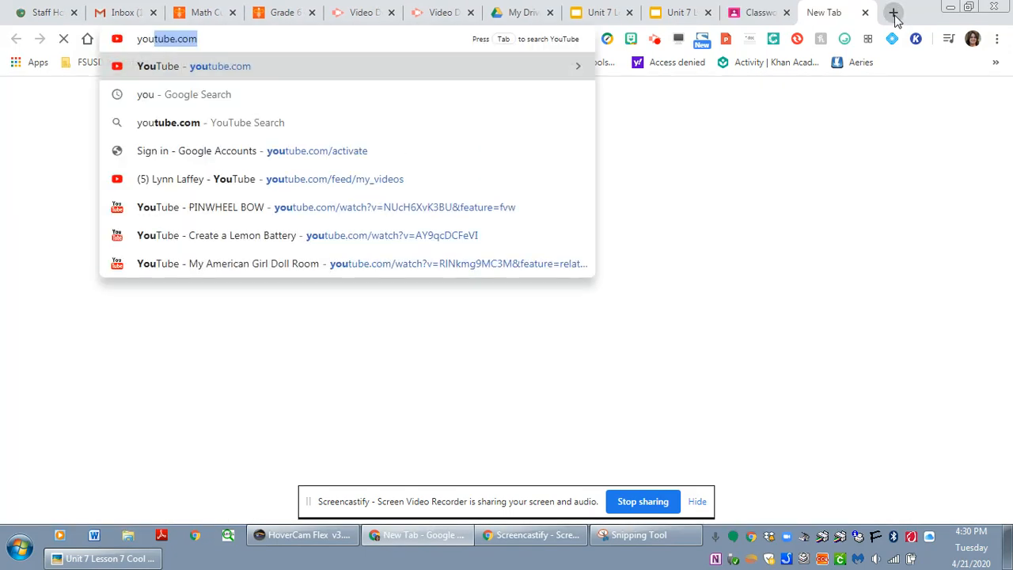
key("Return")
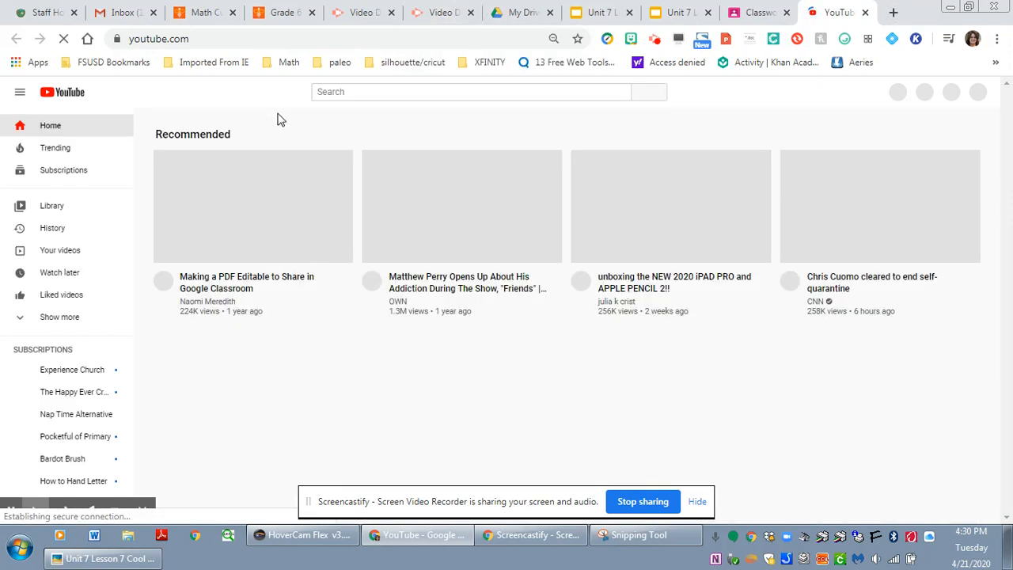
left_click(72, 257)
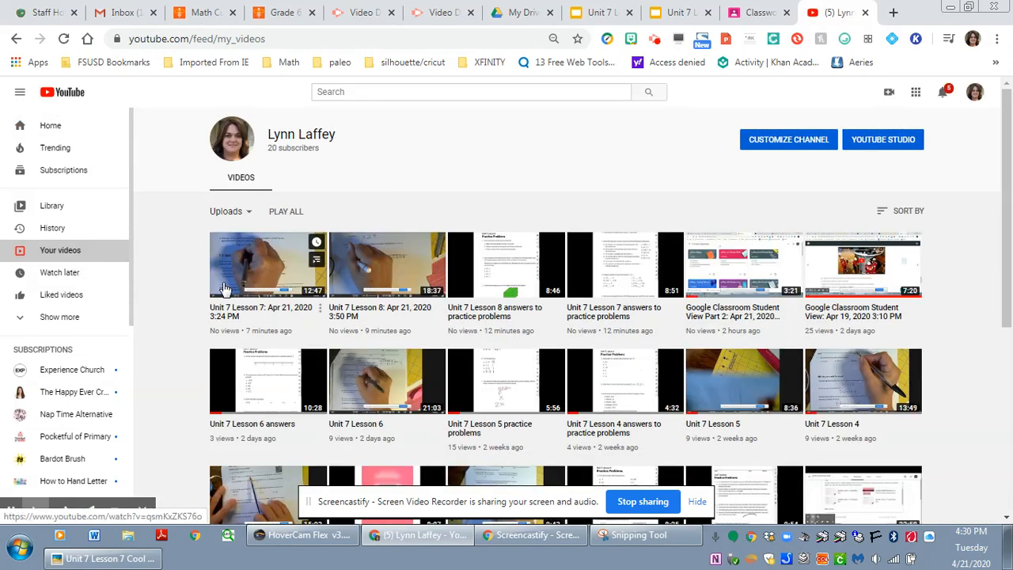
left_click(244, 278)
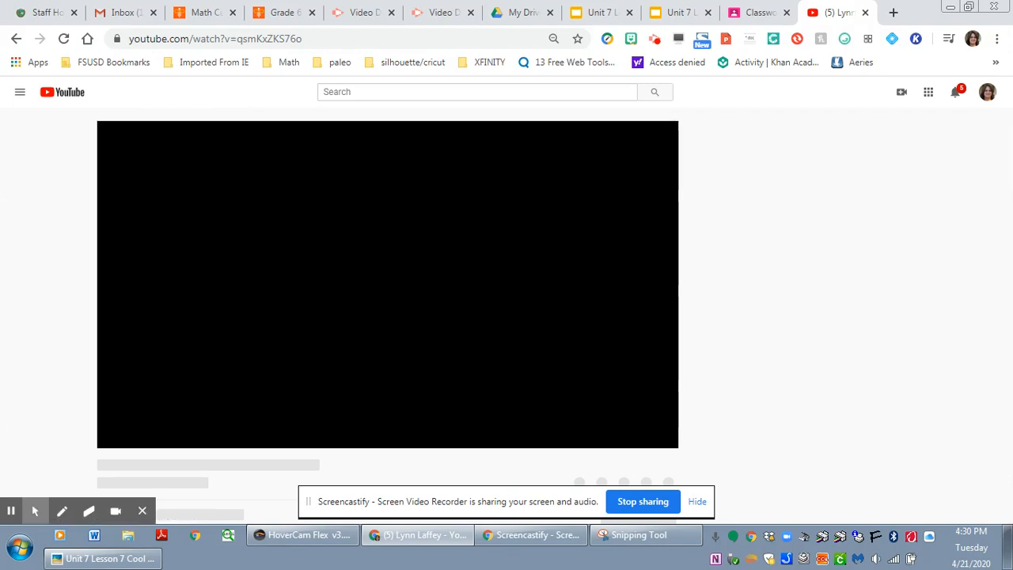
left_click(312, 42)
key("ctrl+c")
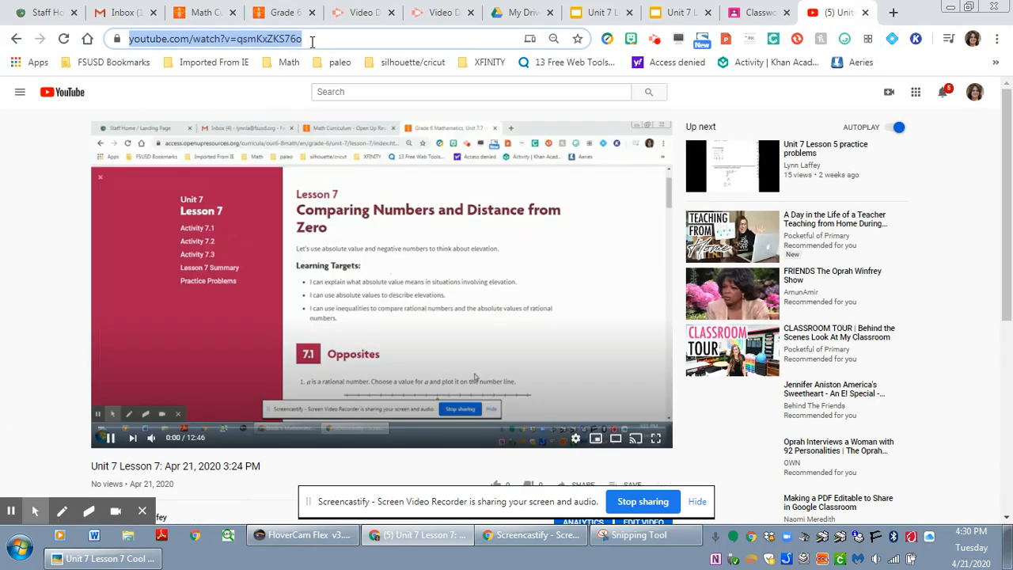
left_click(110, 438)
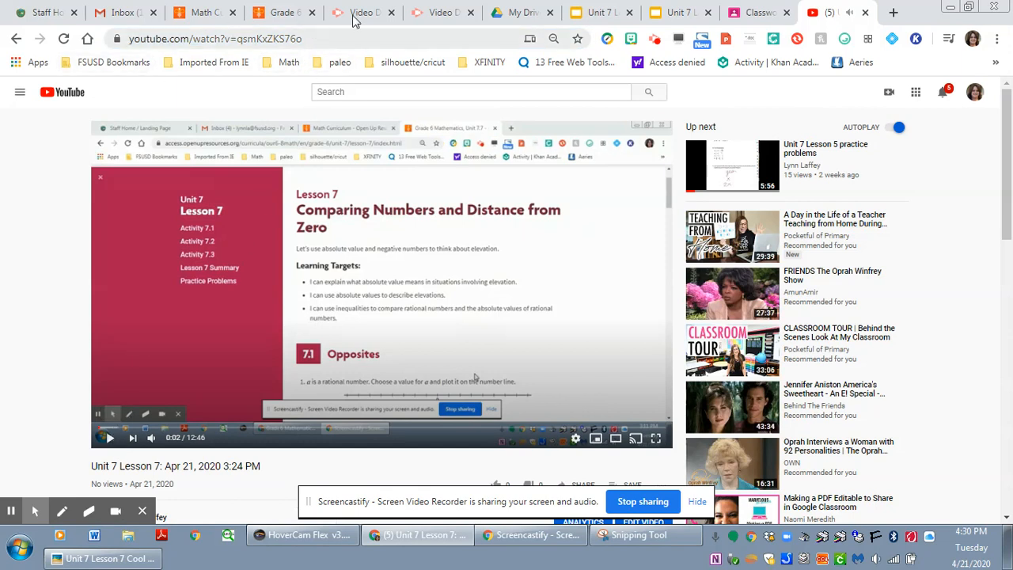
Return to Google Classroom, find the Unit 7 Lesson 7 video by its copied link and attach it to the assignment
left_click(756, 14)
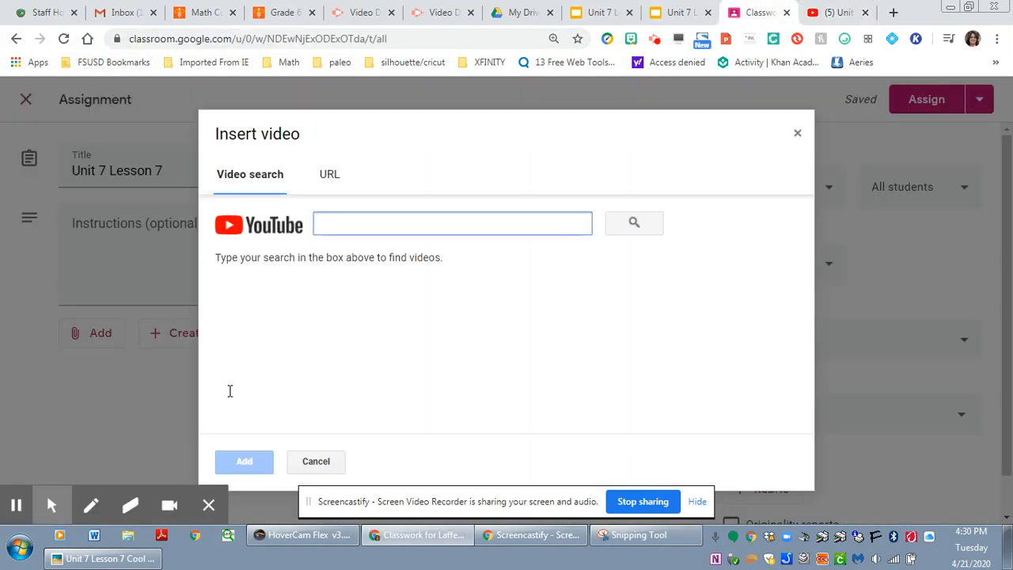
key("ctrl+v")
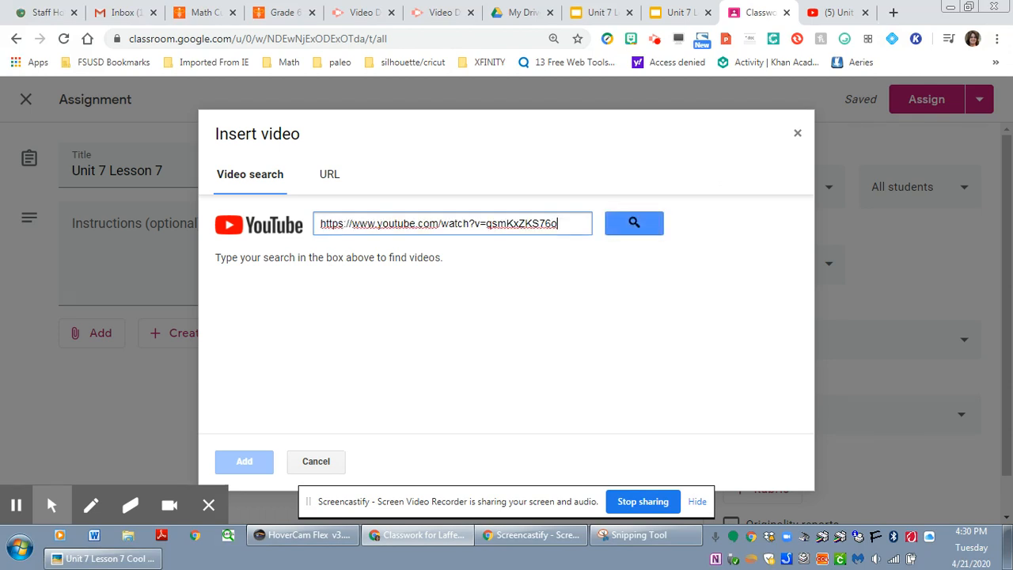
left_click(635, 222)
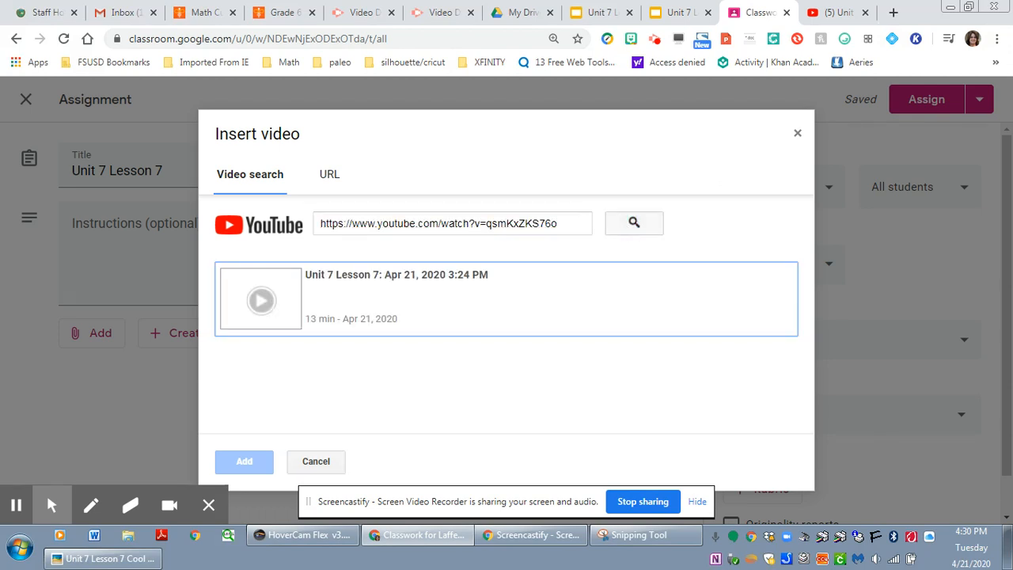
left_click(455, 309)
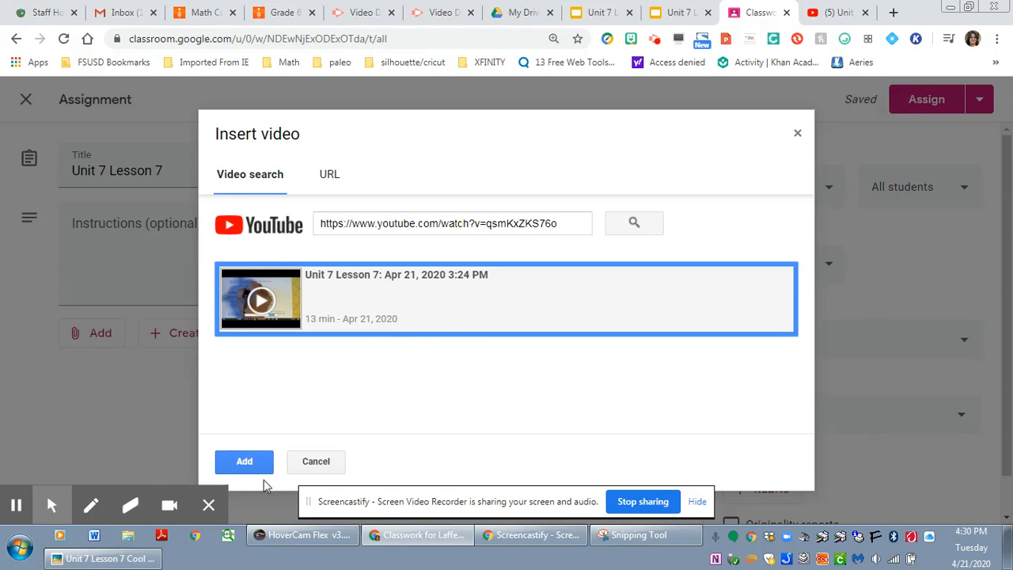
left_click(246, 465)
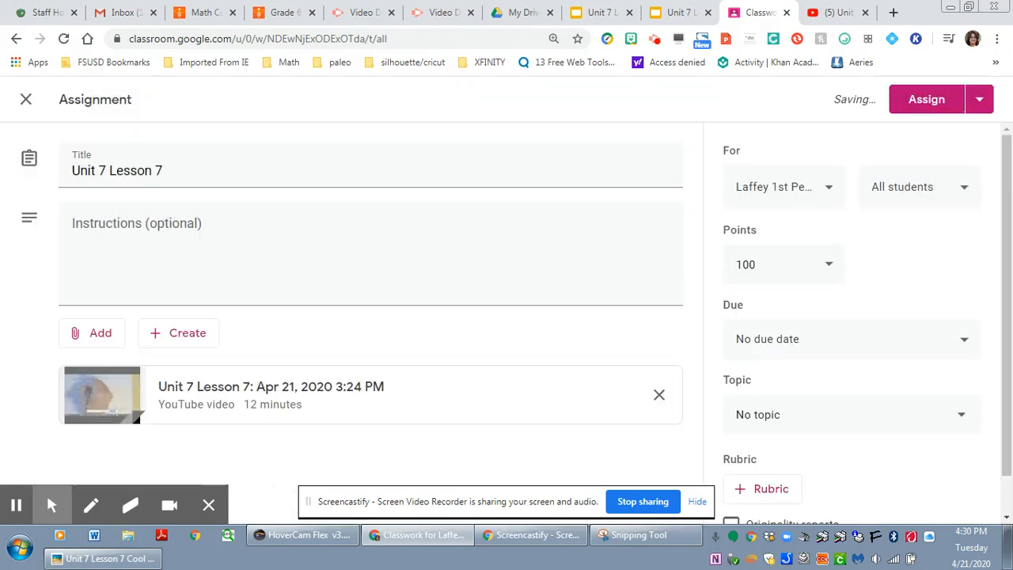
Attach "Unit 7 Lesson 7 Cool Down- Student Copy" from Google Drive and set it to make a copy for each student
left_click(105, 335)
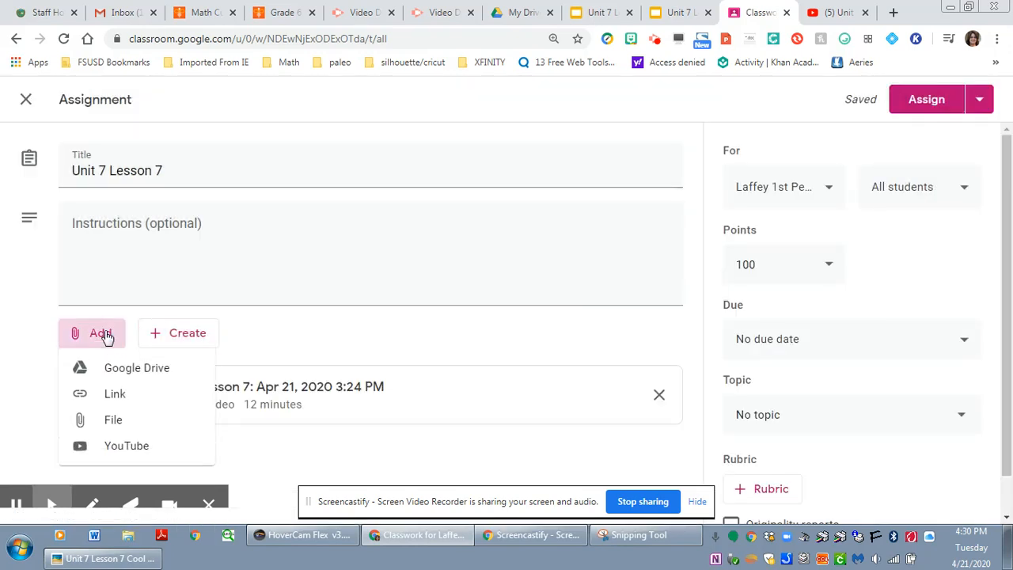
left_click(104, 368)
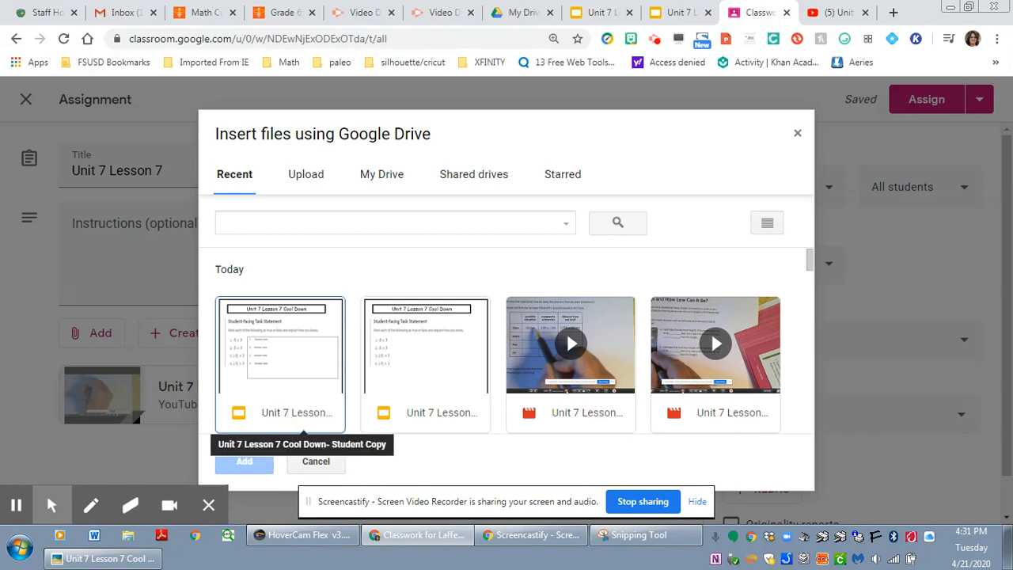
left_click(315, 408)
left_click(247, 461)
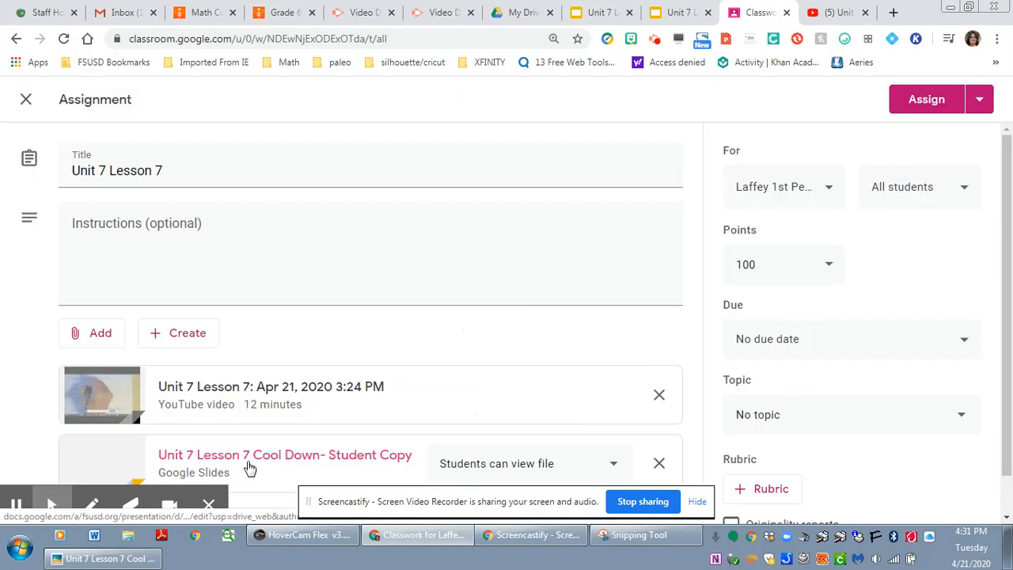
left_click_drag(1007, 214, 1008, 257)
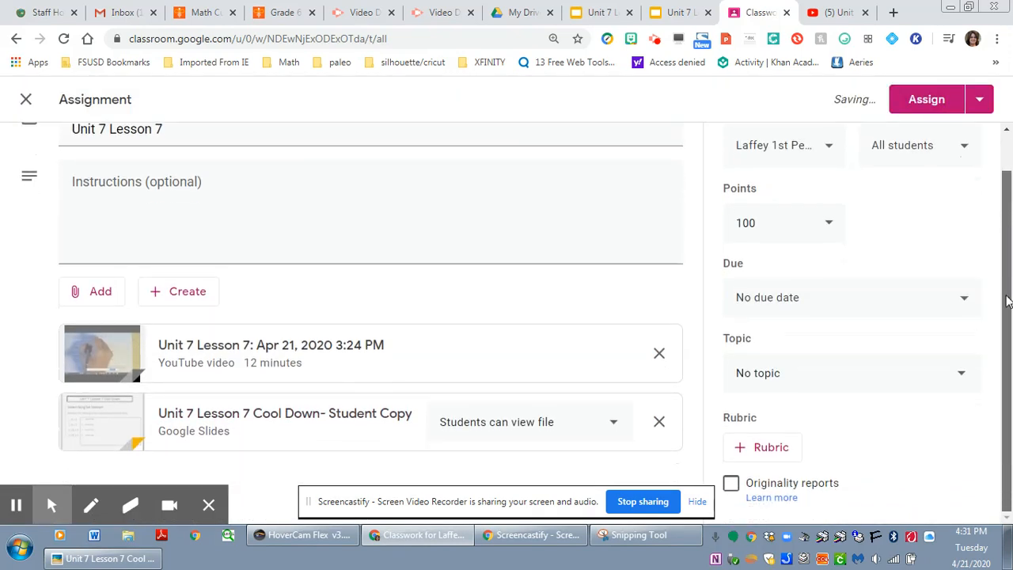
left_click(618, 429)
left_click(555, 475)
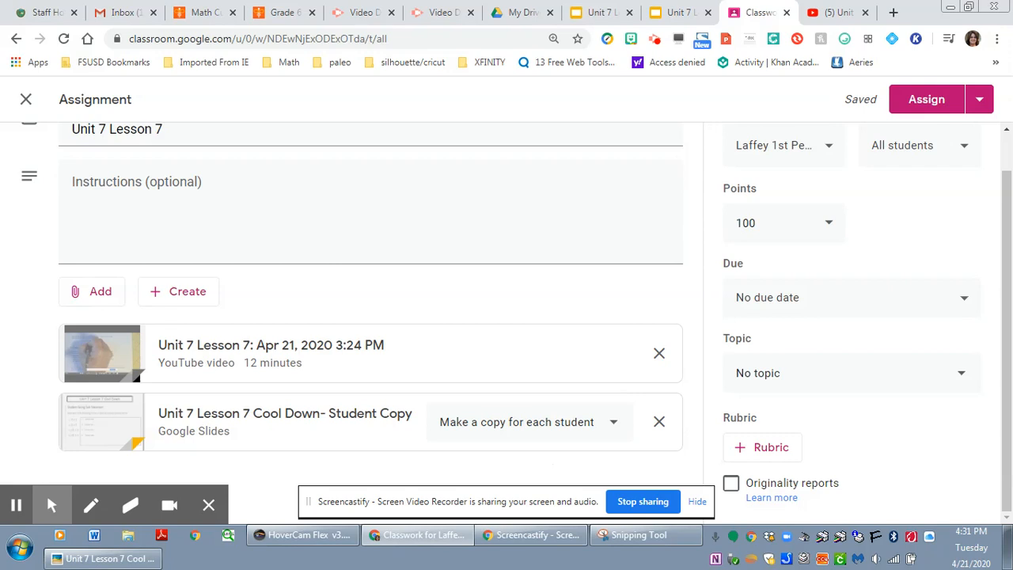
Check the problems in the original and student copy cool-down slides, and set the assignment's points to 4
left_click(799, 223)
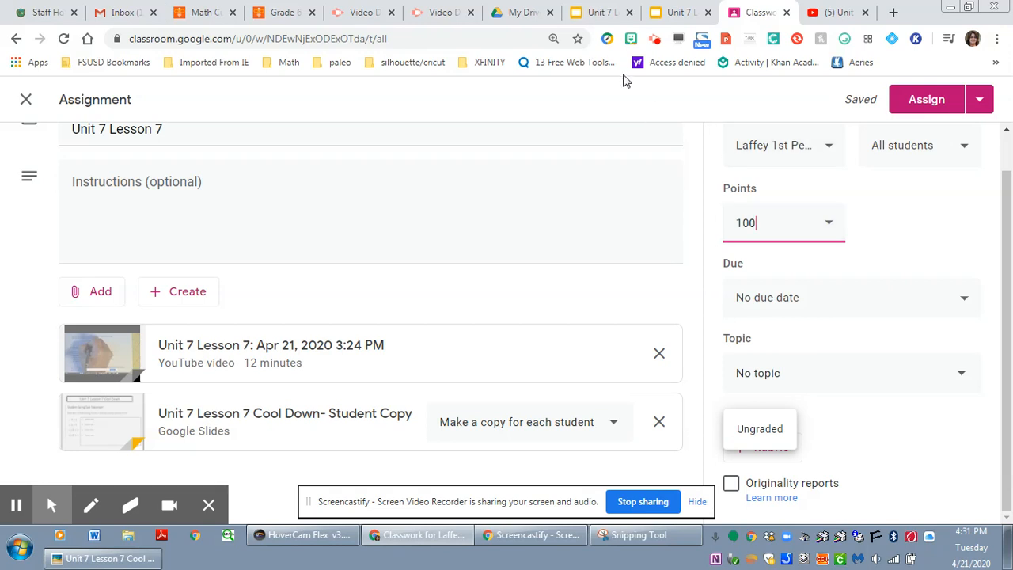
left_click(611, 13)
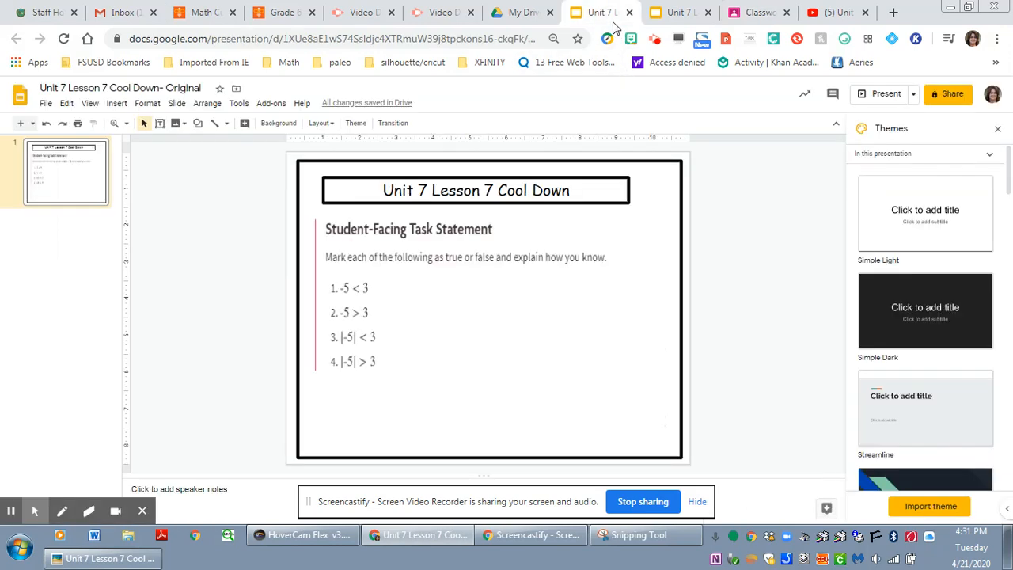
left_click(679, 14)
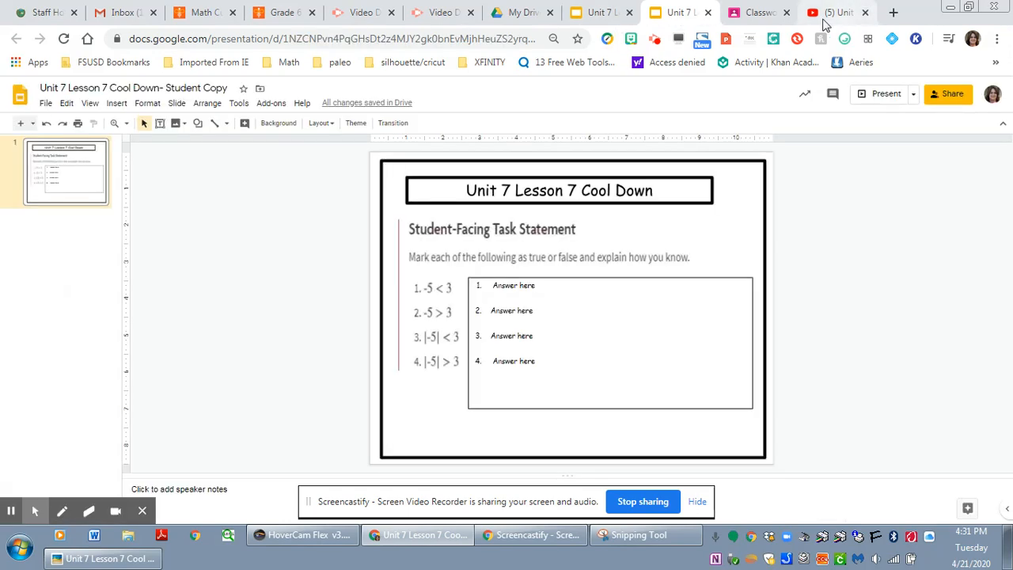
left_click(756, 13)
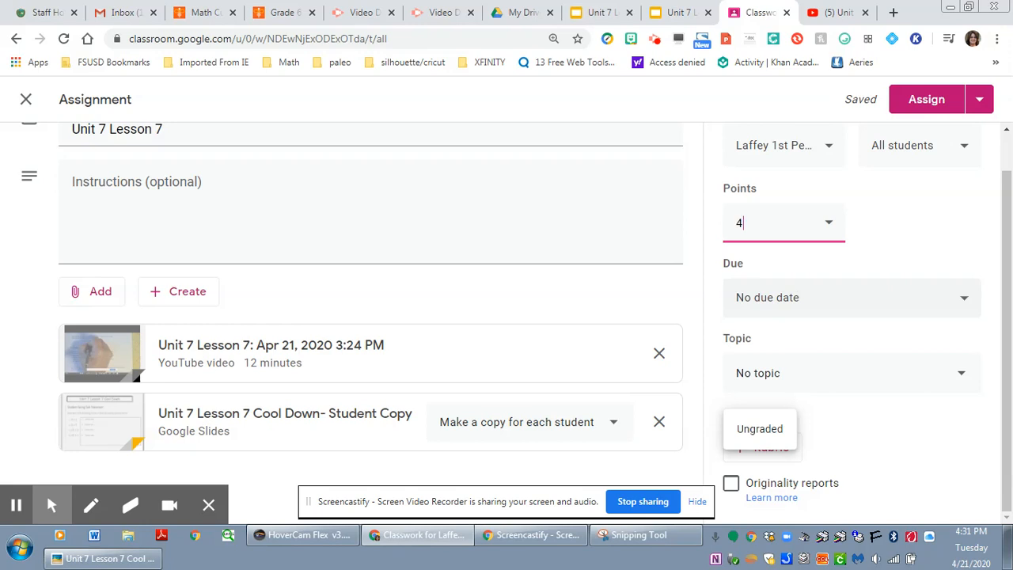
Set the assignment's due date to Apr 23, 2020
left_click(958, 299)
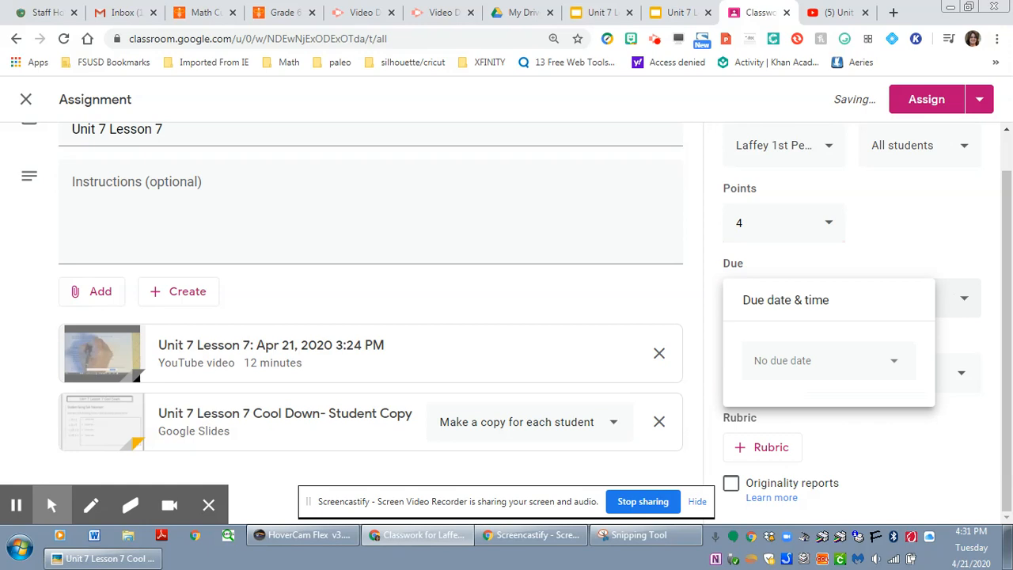
left_click(890, 362)
left_click(861, 298)
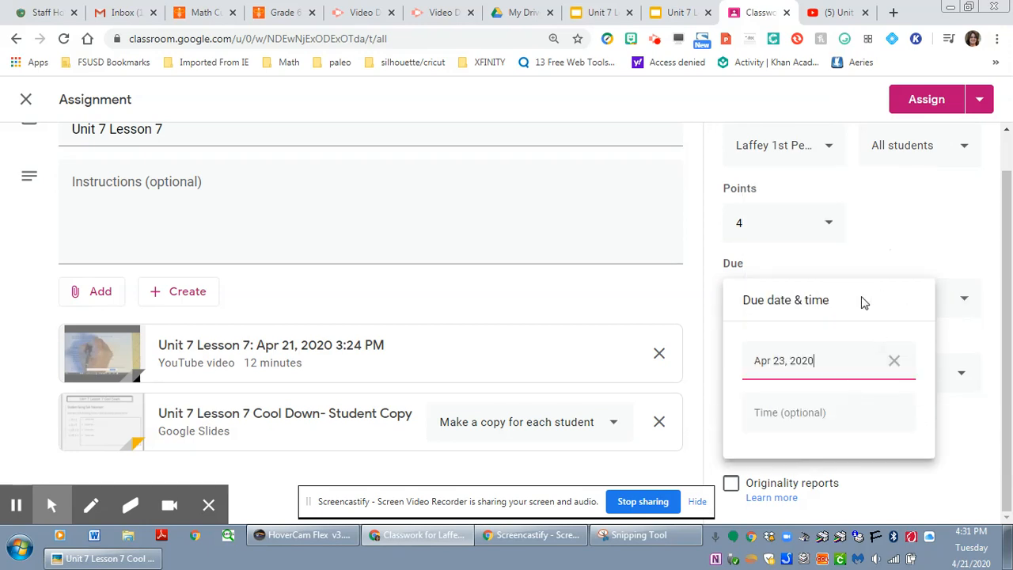
left_click(1005, 324)
File the assignment under the Unit 7 topic
left_click(952, 378)
left_click_drag(979, 362, 986, 481)
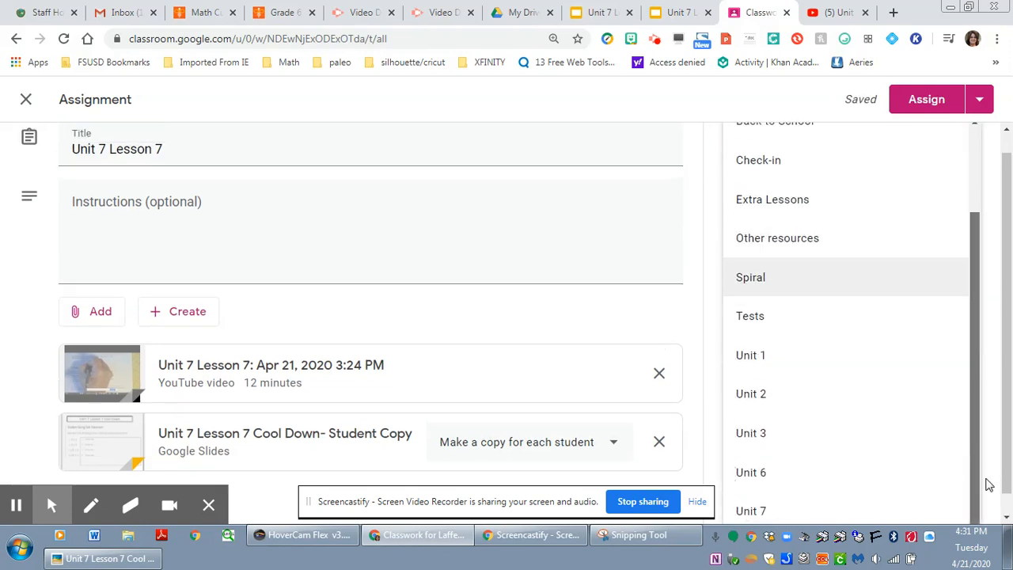
left_click(847, 513)
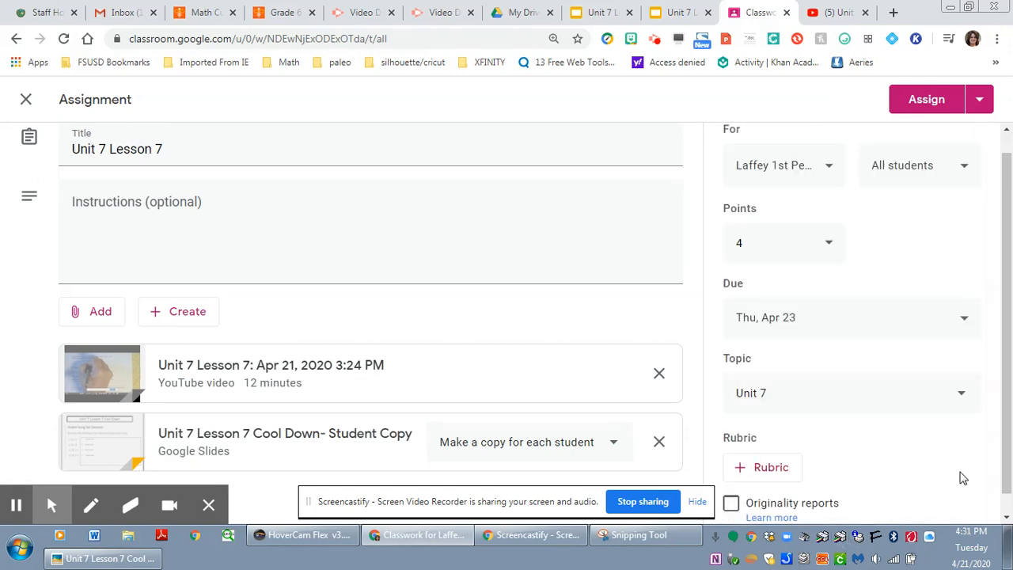
Schedule the assignment to post on Apr 22, 2020 at 8:00 AM
left_click_drag(1006, 448, 1011, 500)
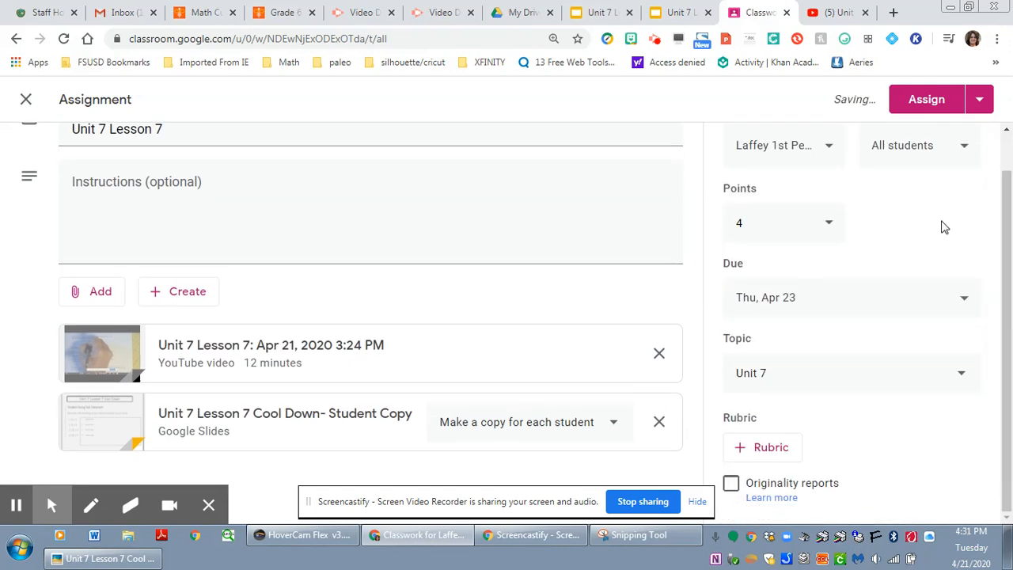
left_click(981, 101)
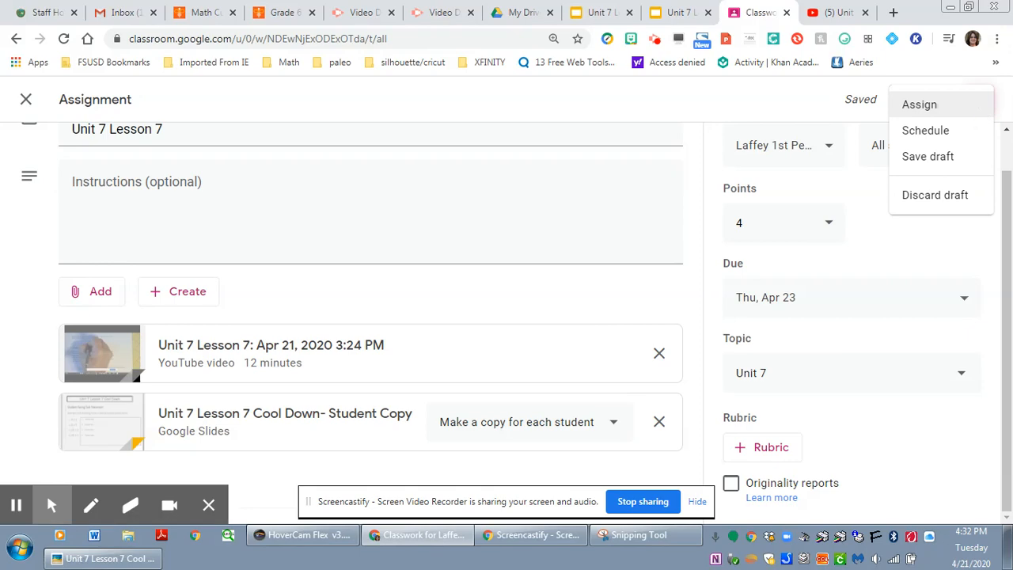
left_click(946, 133)
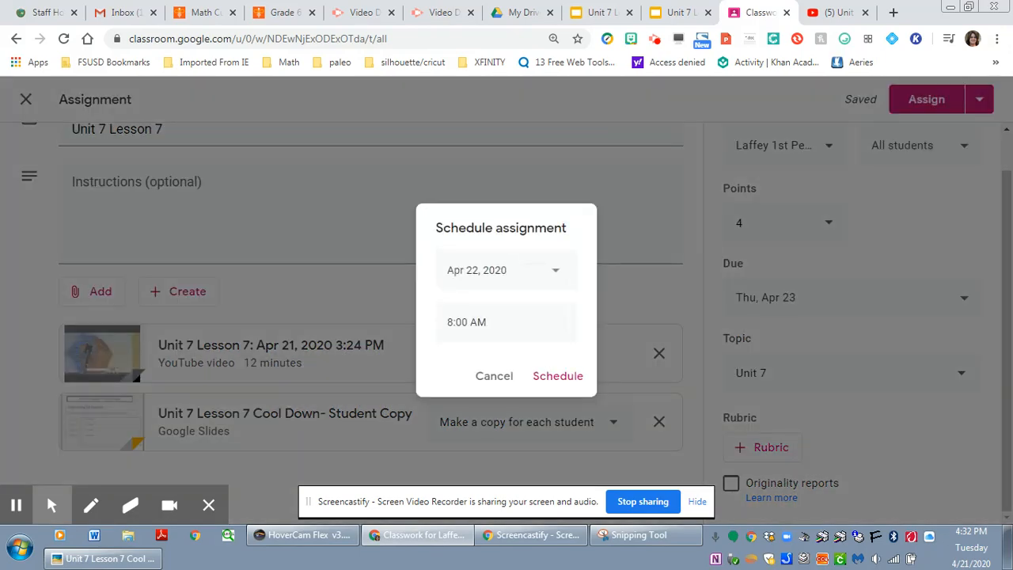
left_click(558, 274)
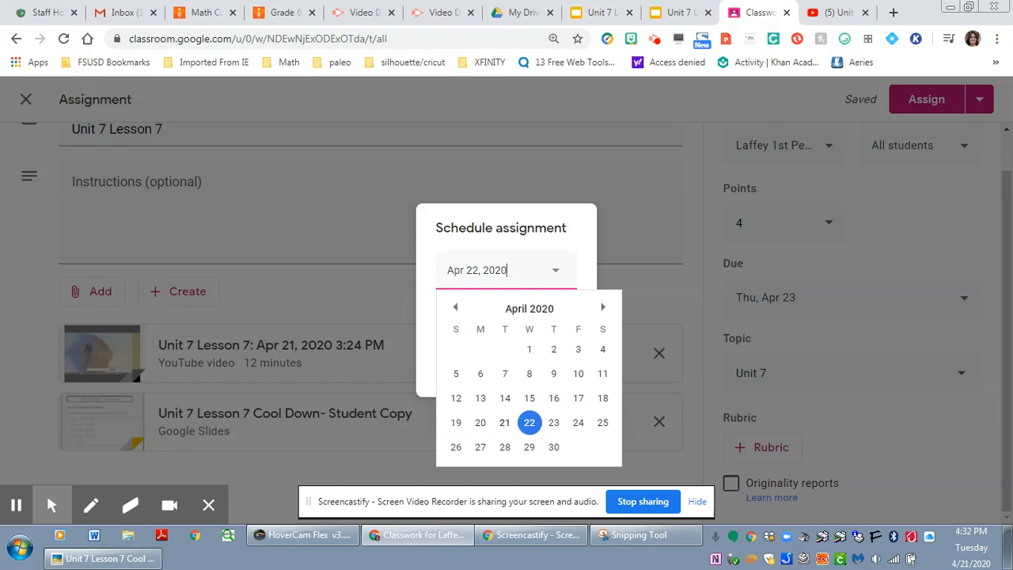
left_click(532, 422)
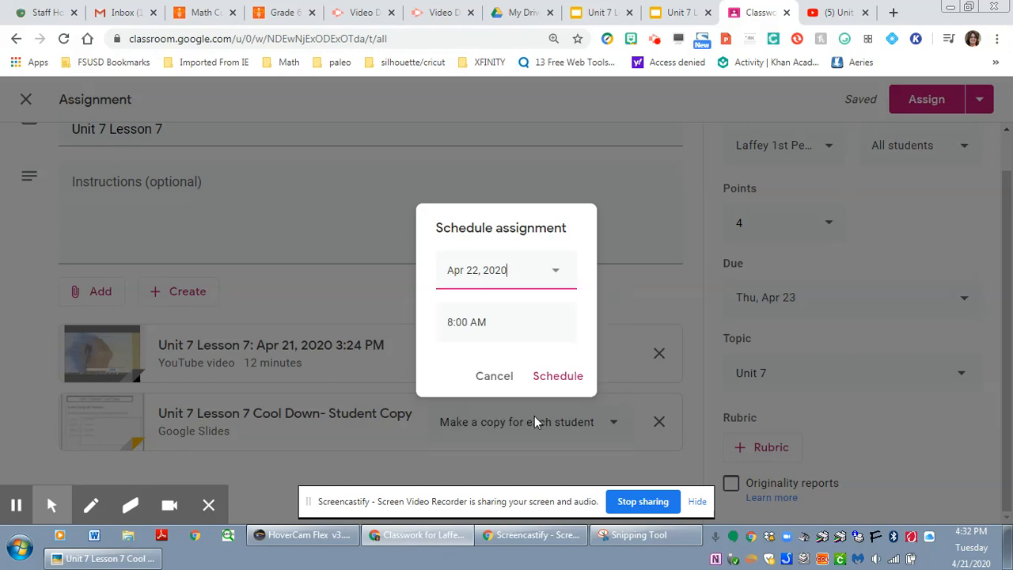
left_click(569, 377)
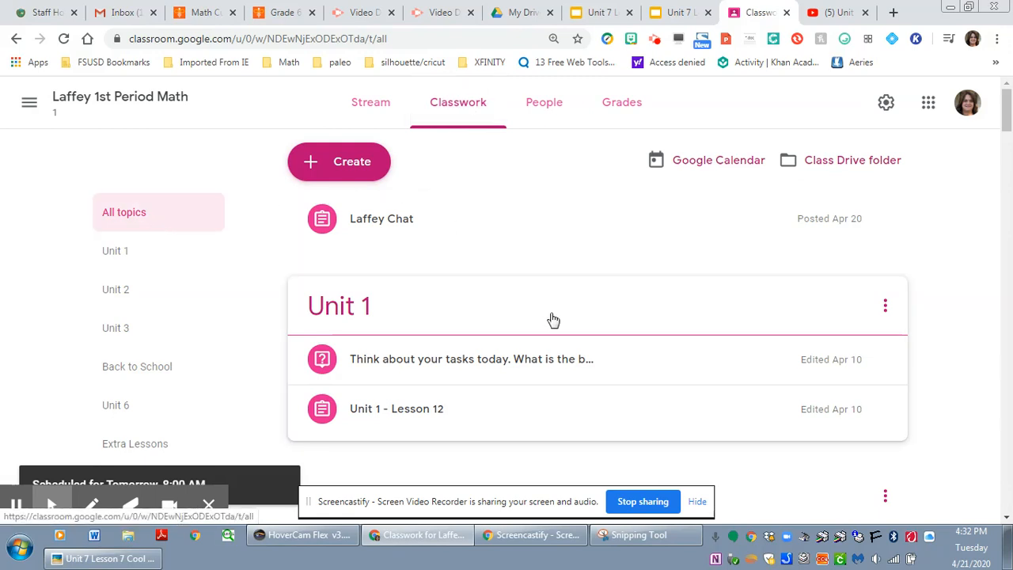
Show only the Unit 7 topic in the classwork list to check the scheduled Unit 7 Lesson 7 assignment
left_click_drag(1007, 113, 1008, 73)
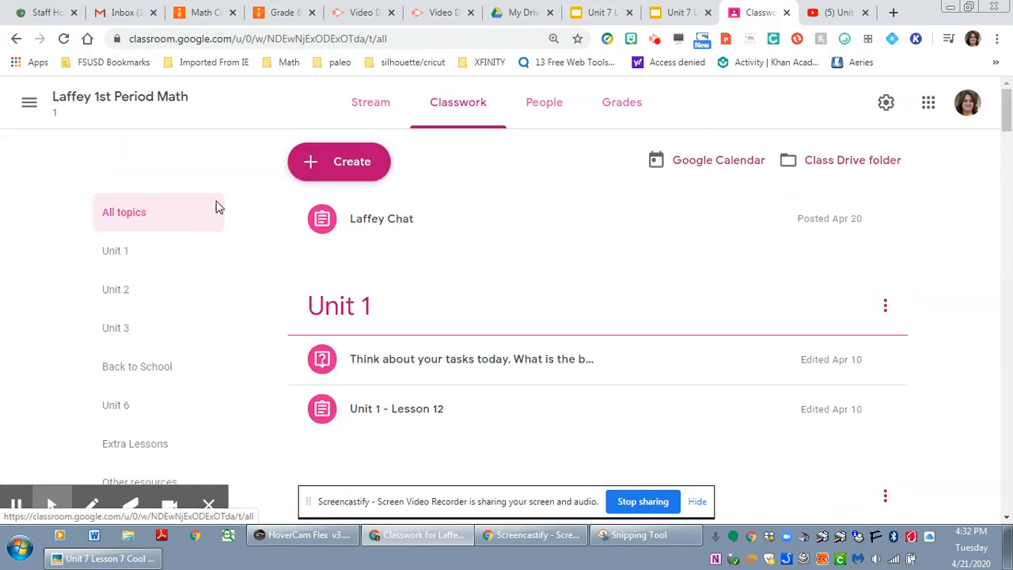
left_click(365, 114)
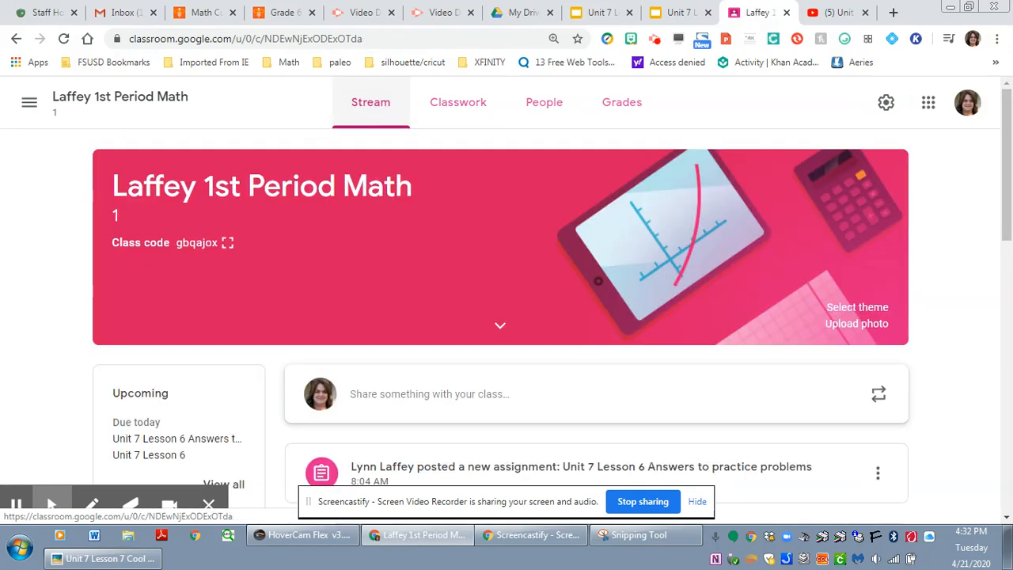
left_click(480, 103)
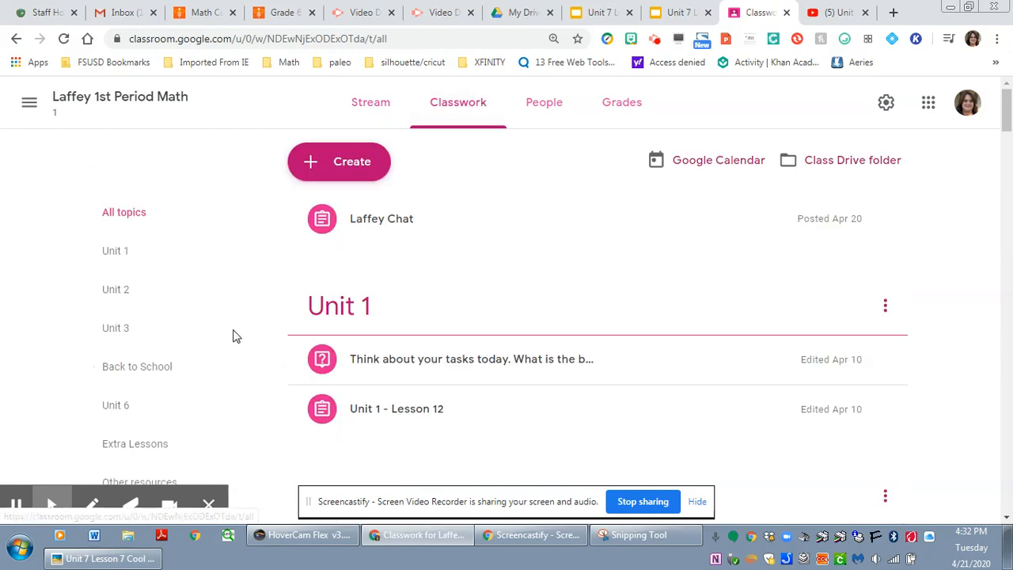
scroll(233, 336, "down", 3)
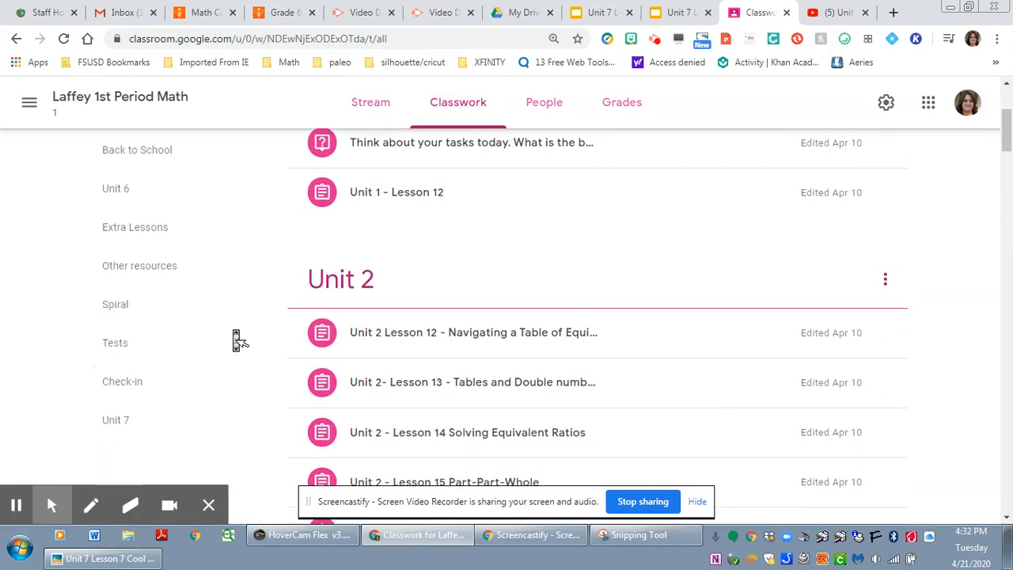
left_click(133, 408)
left_click(133, 406)
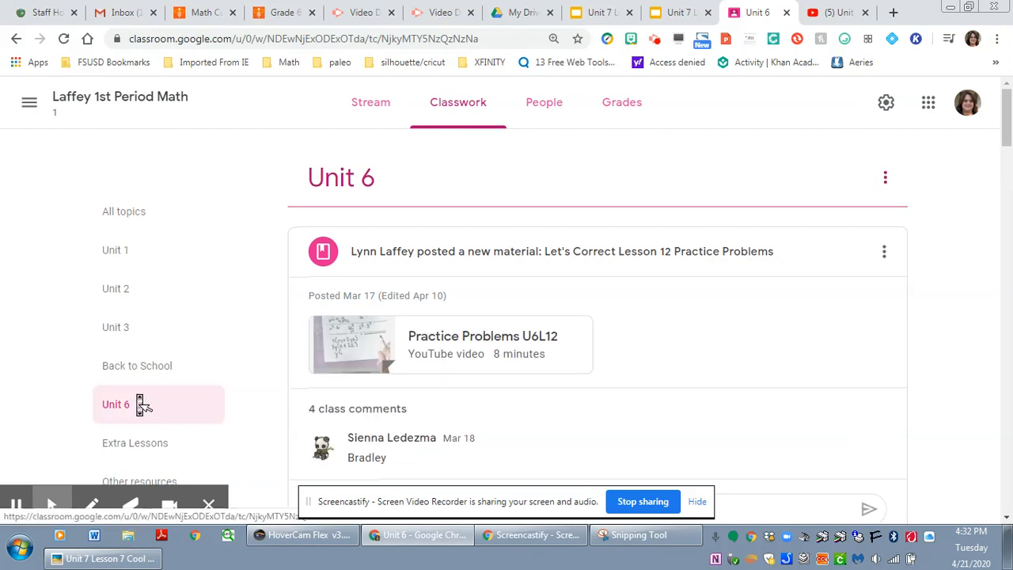
scroll(136, 401, "down", 2)
scroll(136, 403, "down", 2)
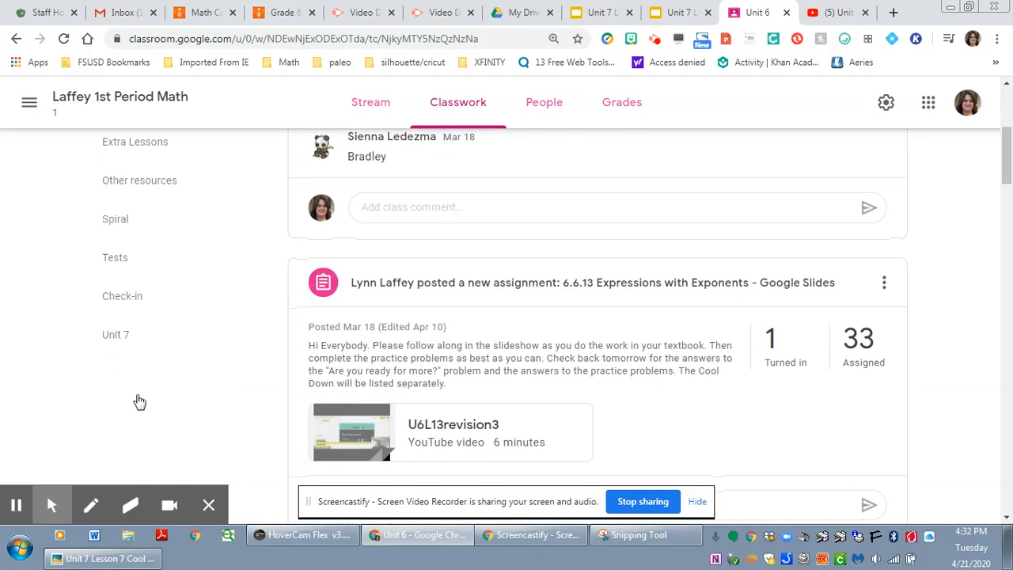
left_click(135, 339)
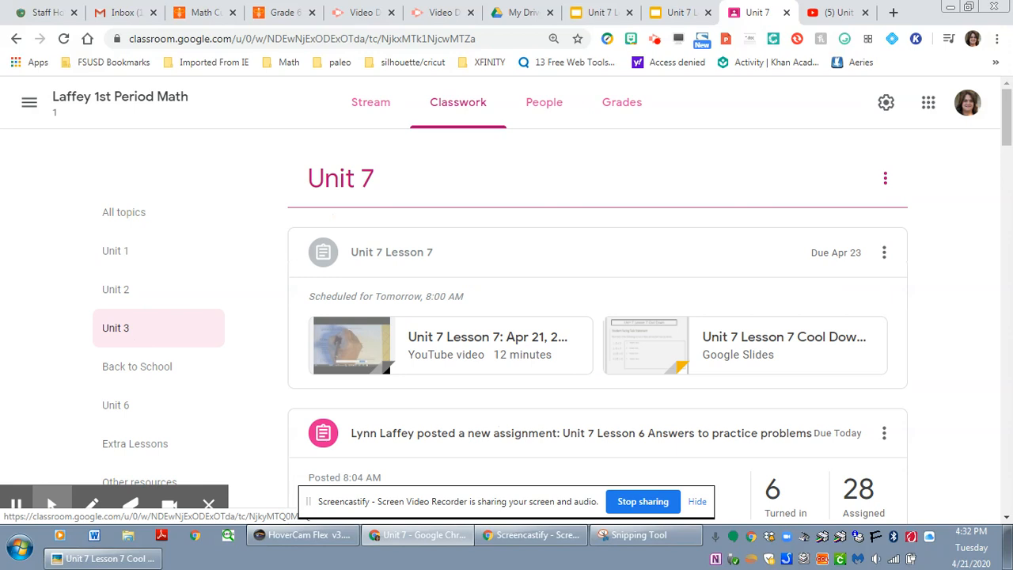